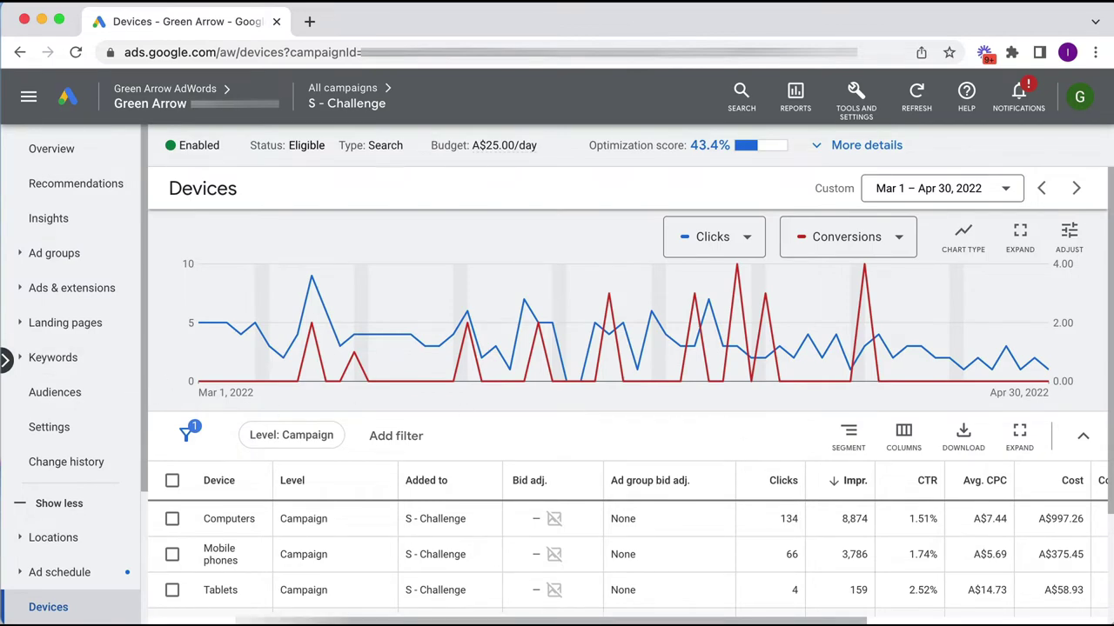
click(7, 360)
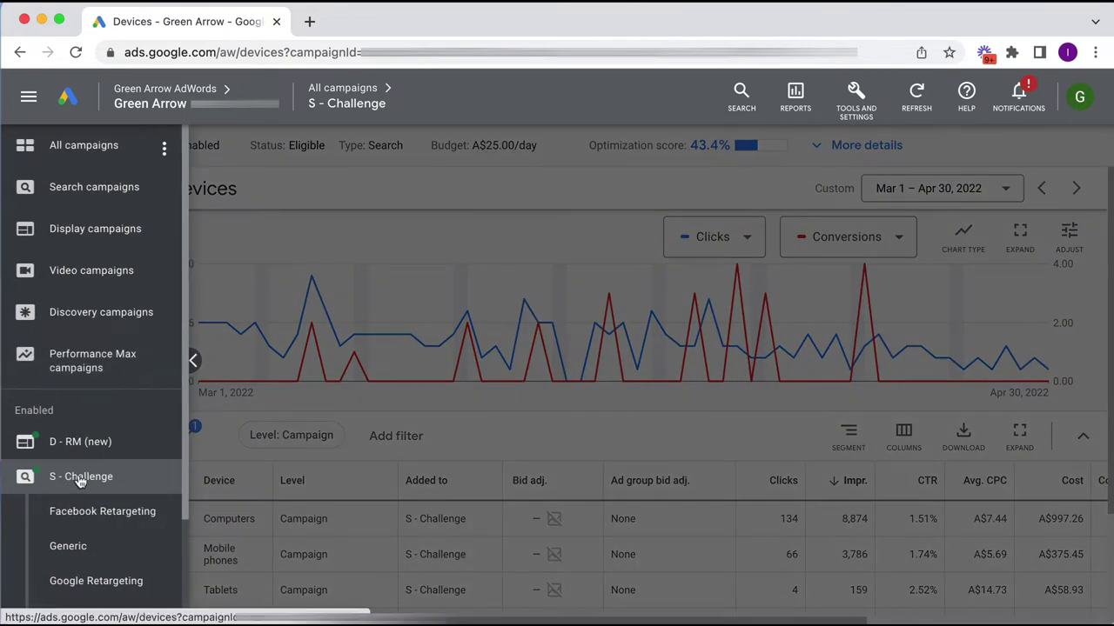
click(472, 406)
scroll(80, 392, down, 3)
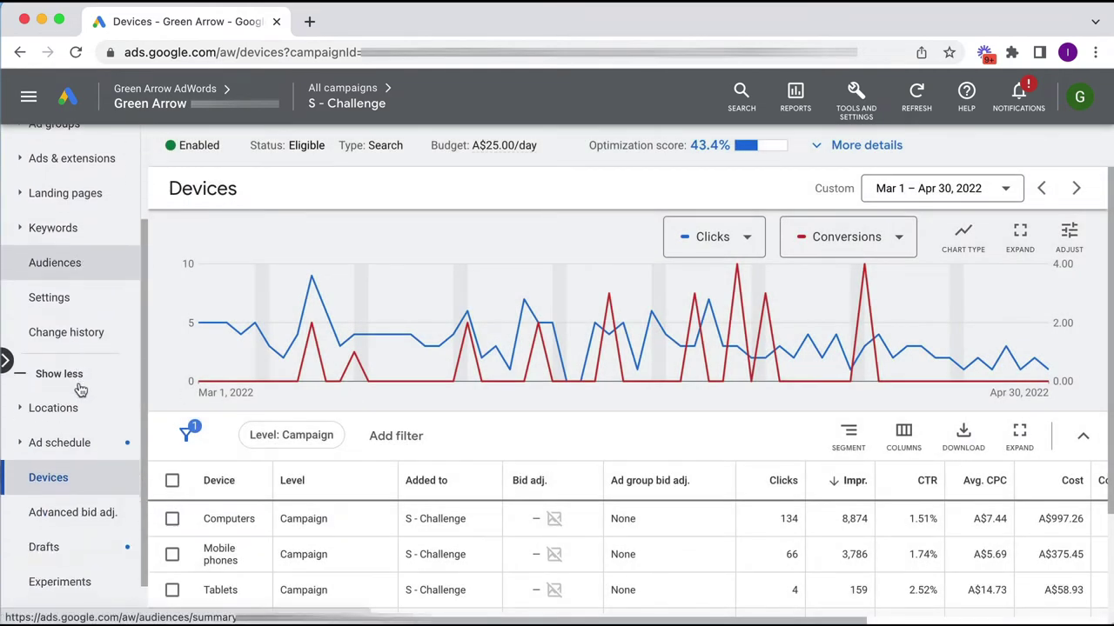
click(70, 476)
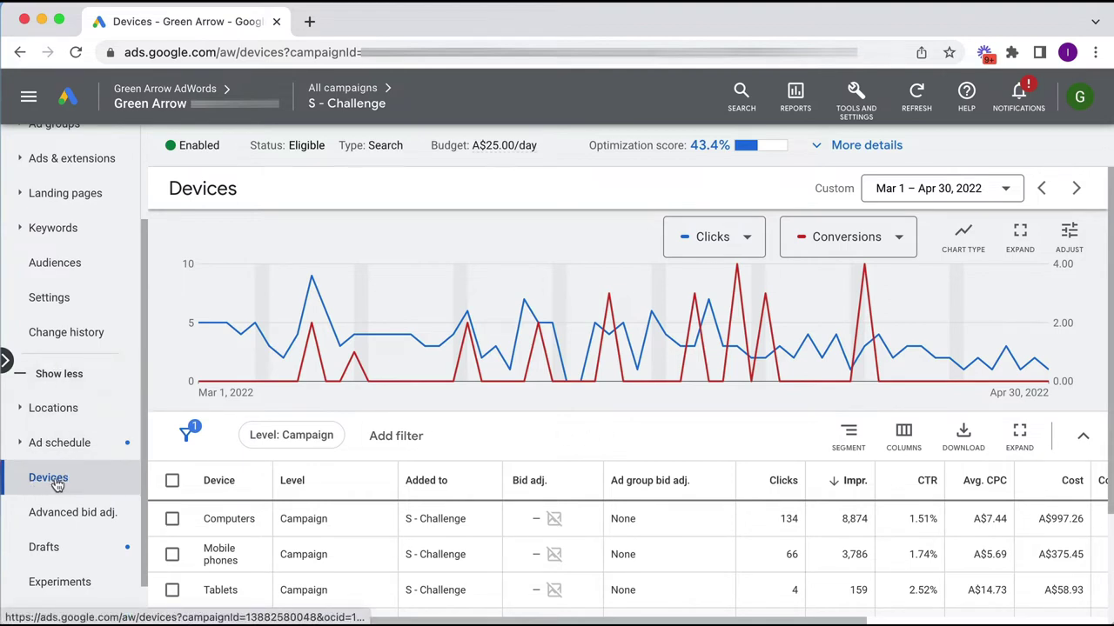
Widen the Device column and narrow the Level and Ad group bid adj. columns so Conversions fits
scroll(696, 441, down, 1)
scroll(696, 441, down, 2)
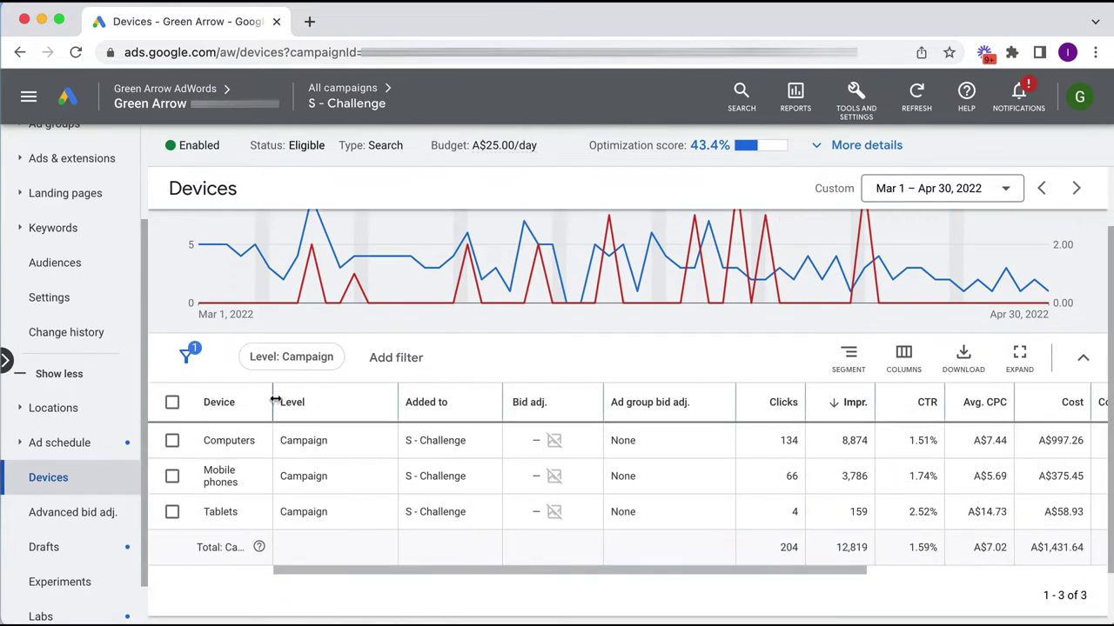
drag(272, 402, 295, 402)
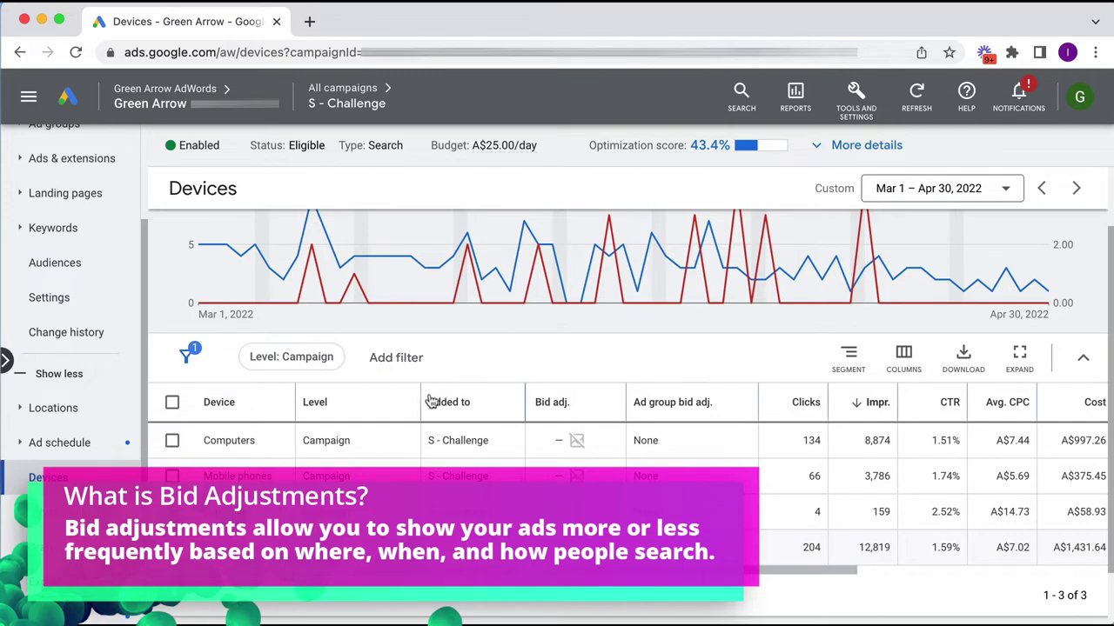
drag(421, 402, 383, 402)
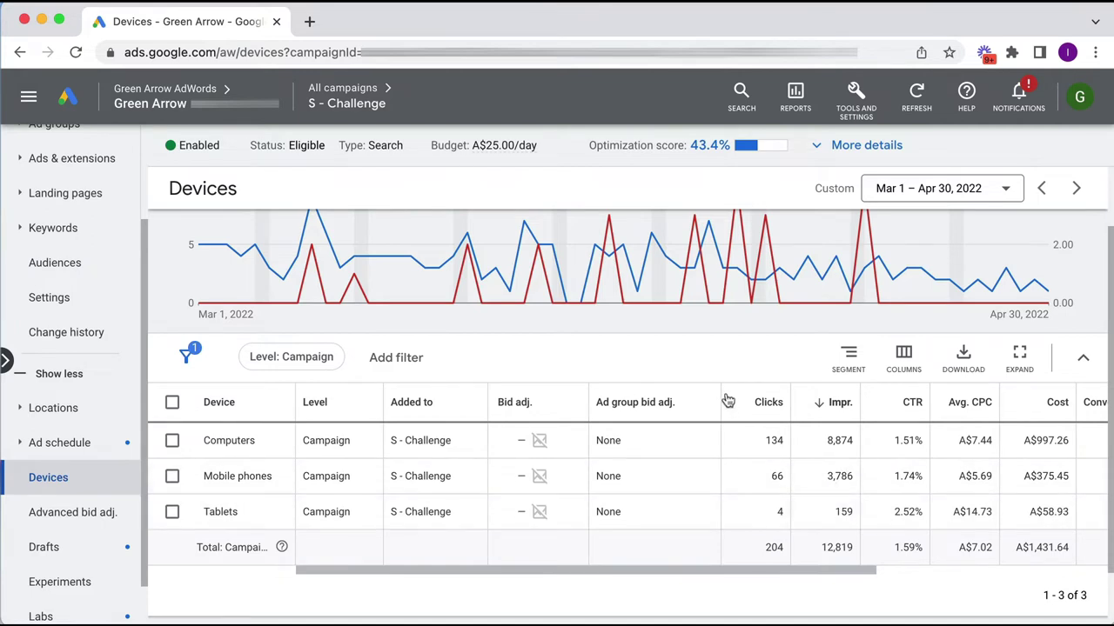
drag(722, 397, 667, 401)
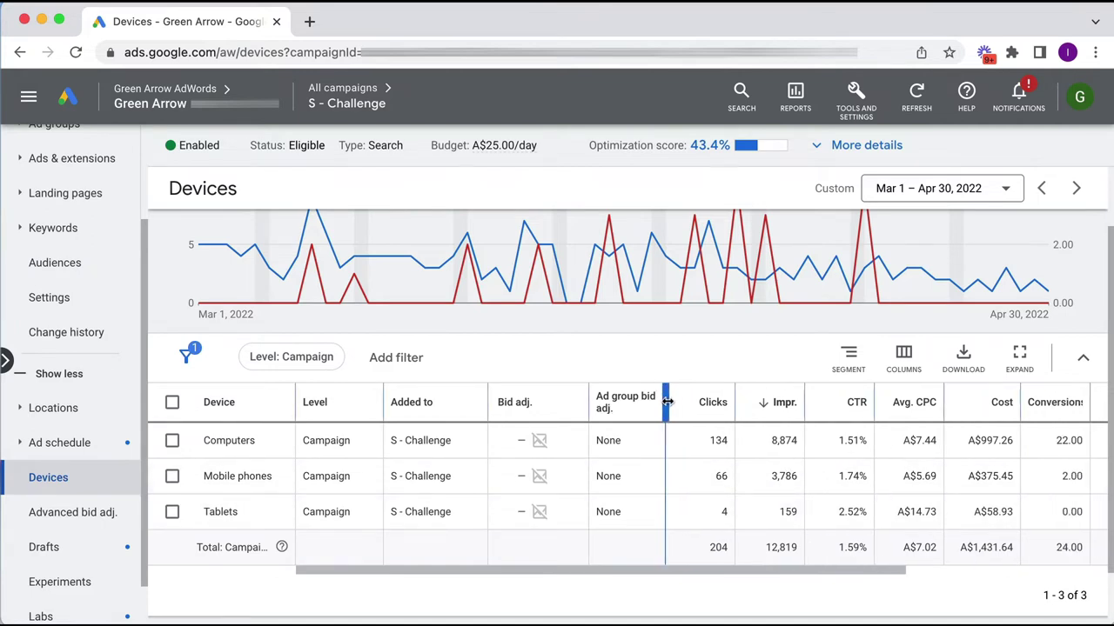
mouse_move(918, 471)
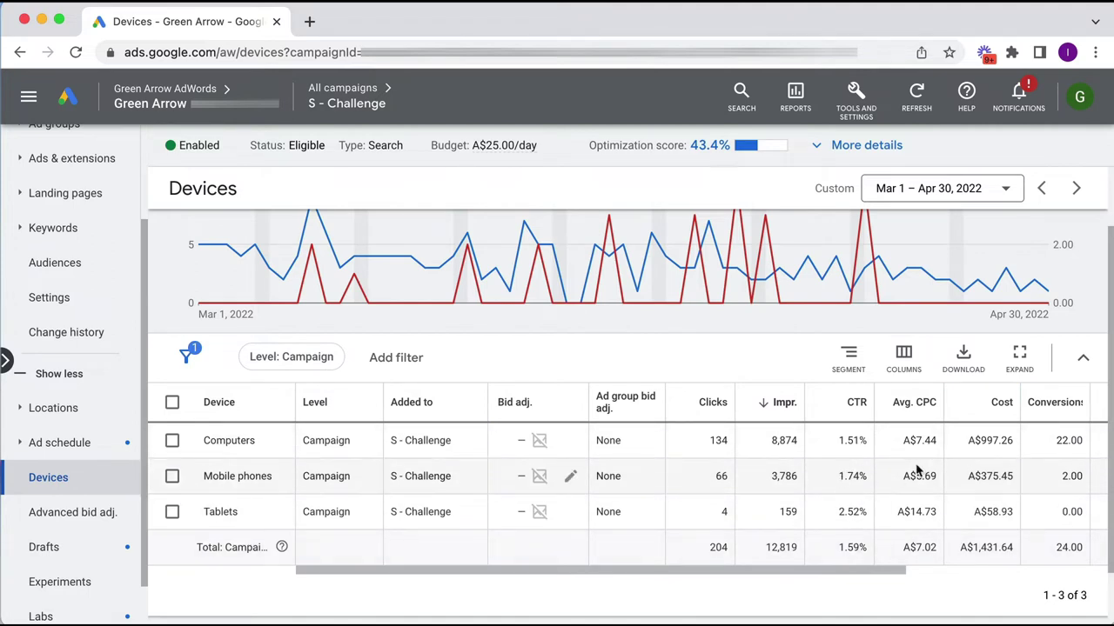
scroll(918, 468, right, 5)
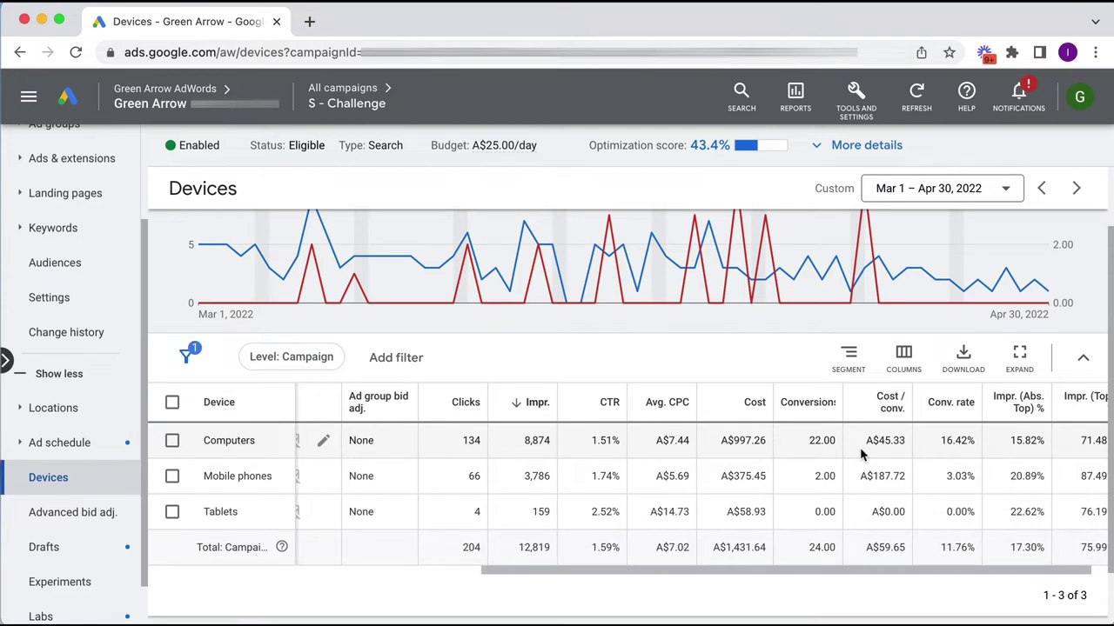
scroll(860, 447, left, 5)
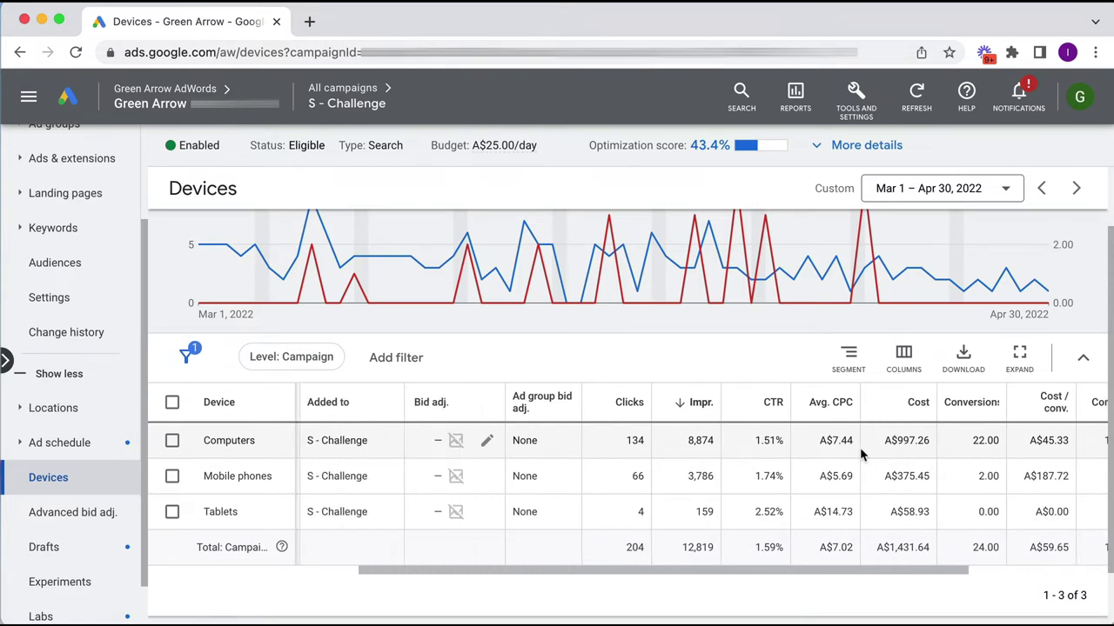
scroll(859, 447, left, 3)
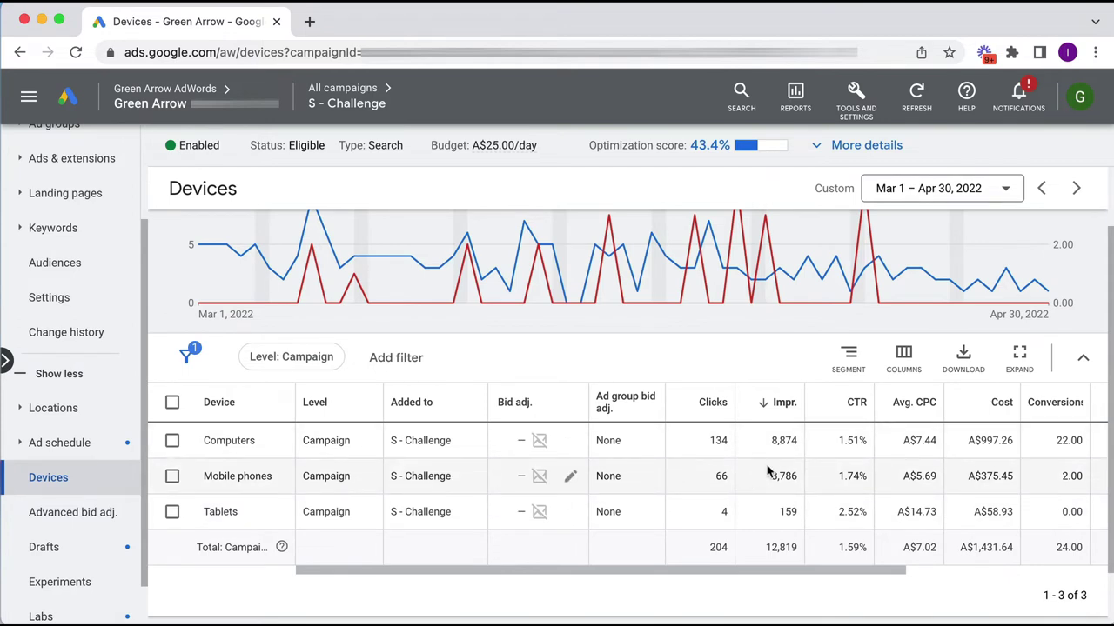
mouse_move(522, 475)
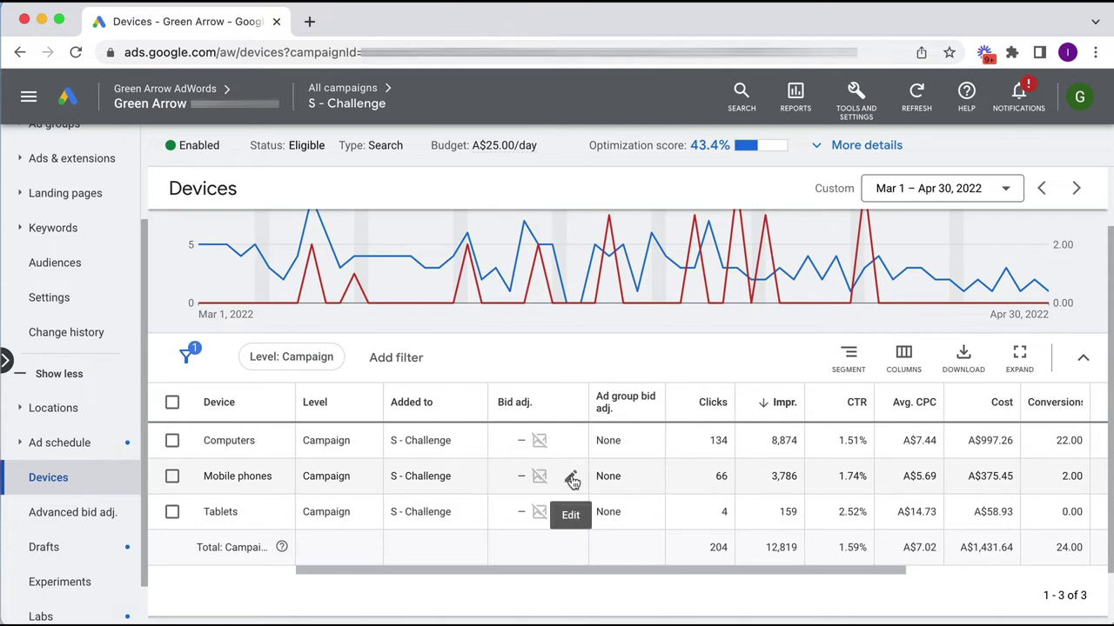
Save a 100% decrease as the Mobile phones bid adjustment
click(570, 477)
click(559, 499)
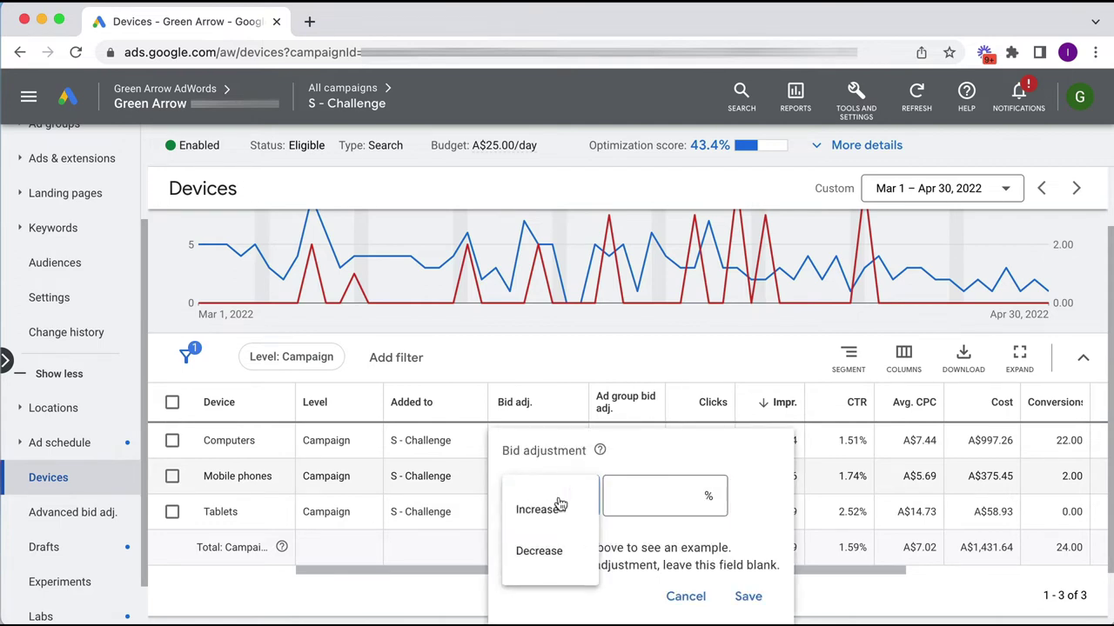
click(539, 551)
click(668, 494)
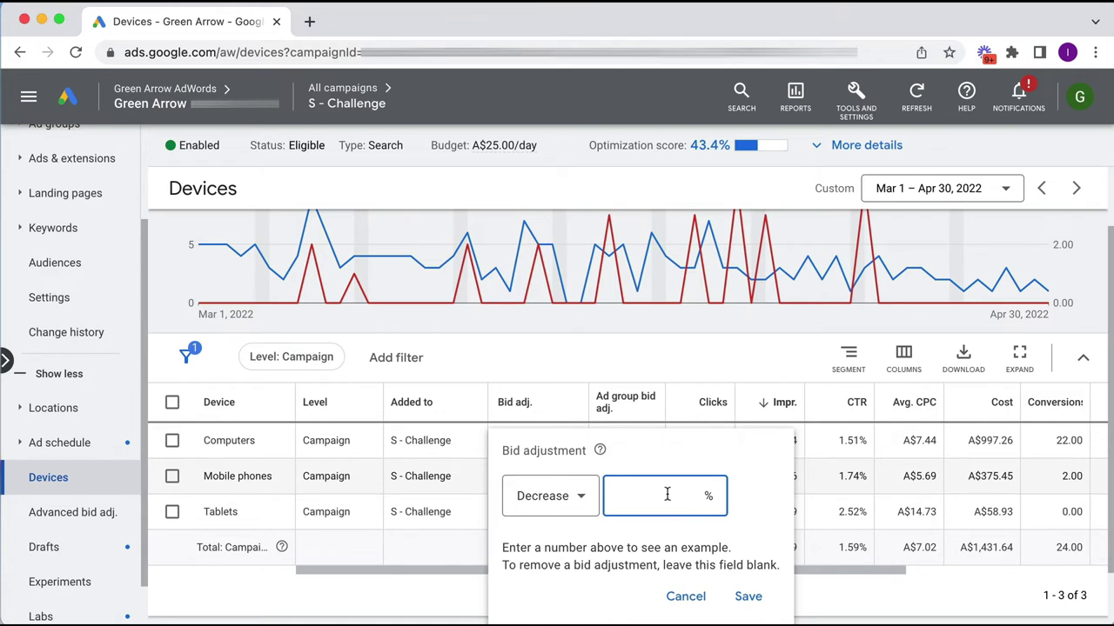
text(100)
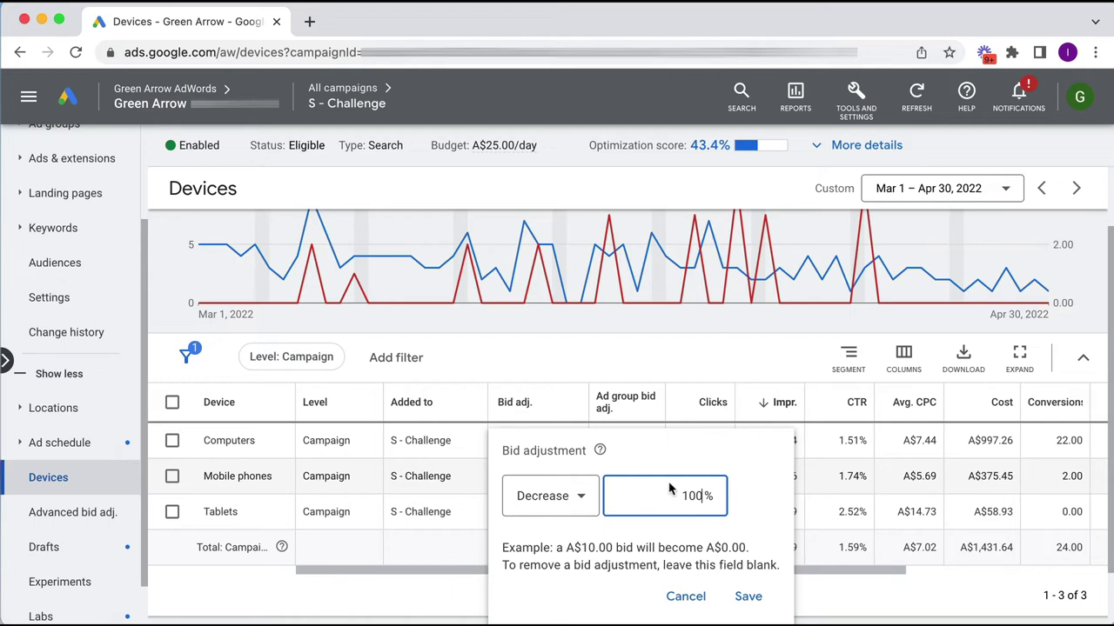
click(748, 597)
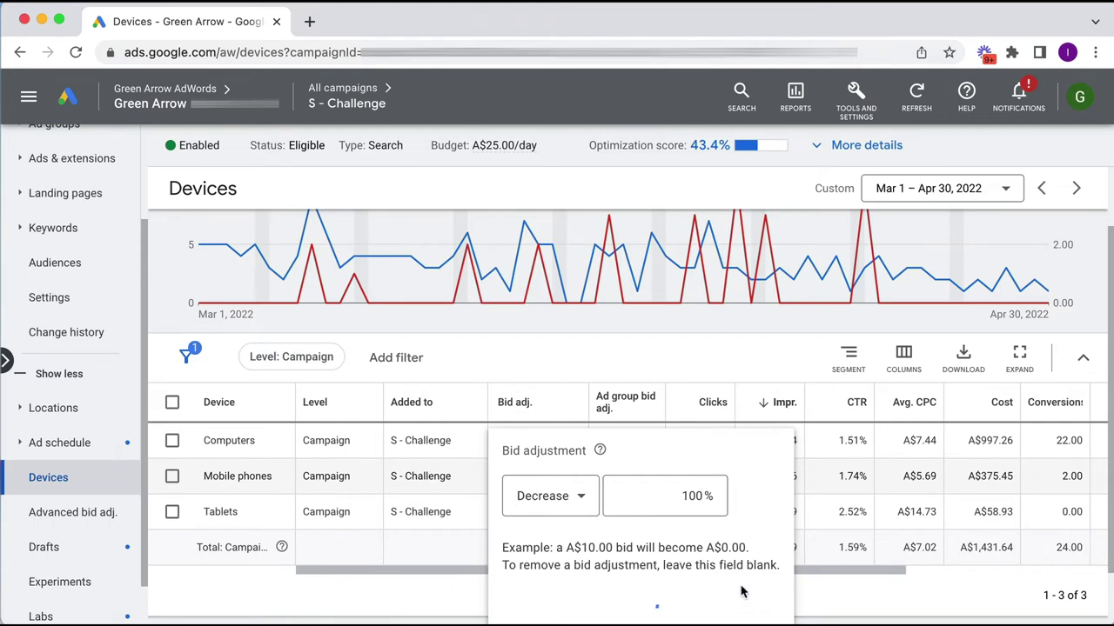
scroll(648, 452, down, 2)
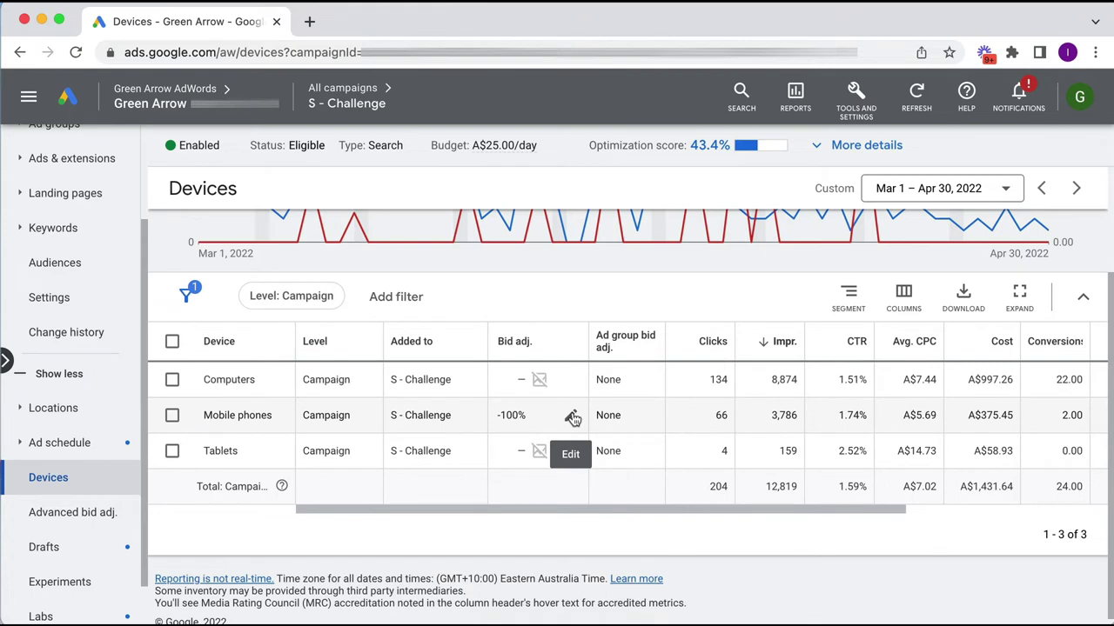
Correct the Mobile phones bid adjustment to a 50% decrease
click(572, 419)
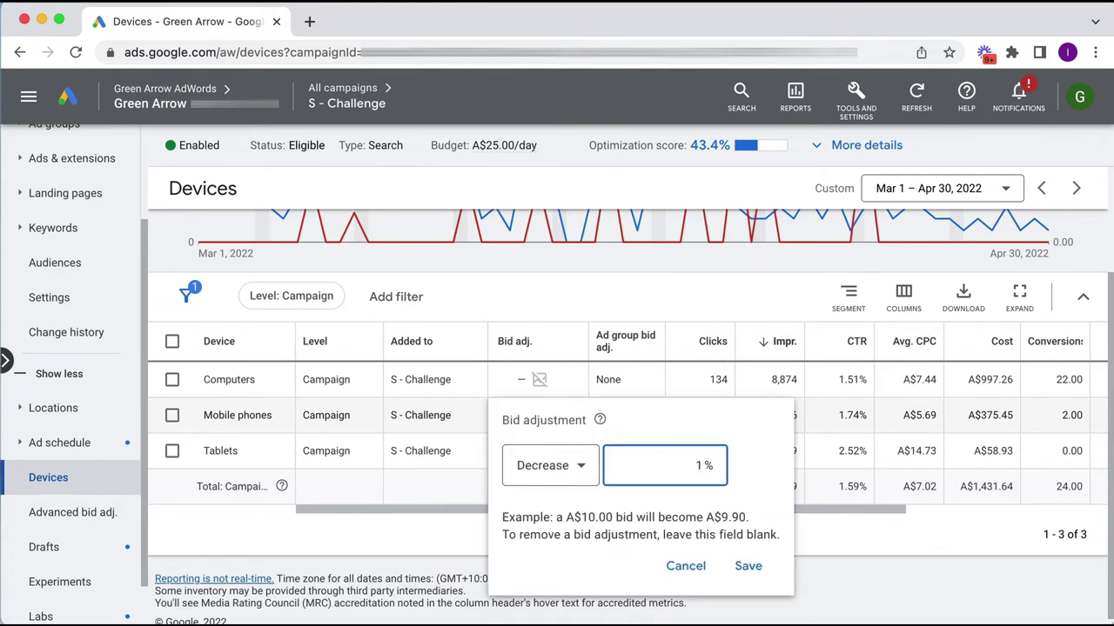
key(BackSpace)
text(50)
click(741, 571)
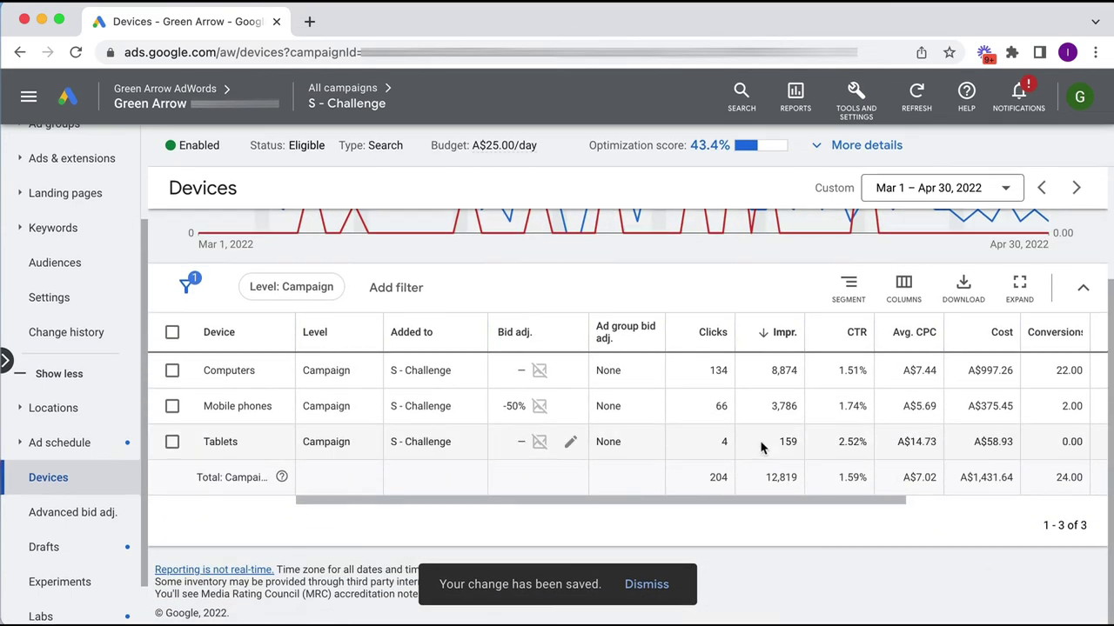
scroll(762, 445, right, 5)
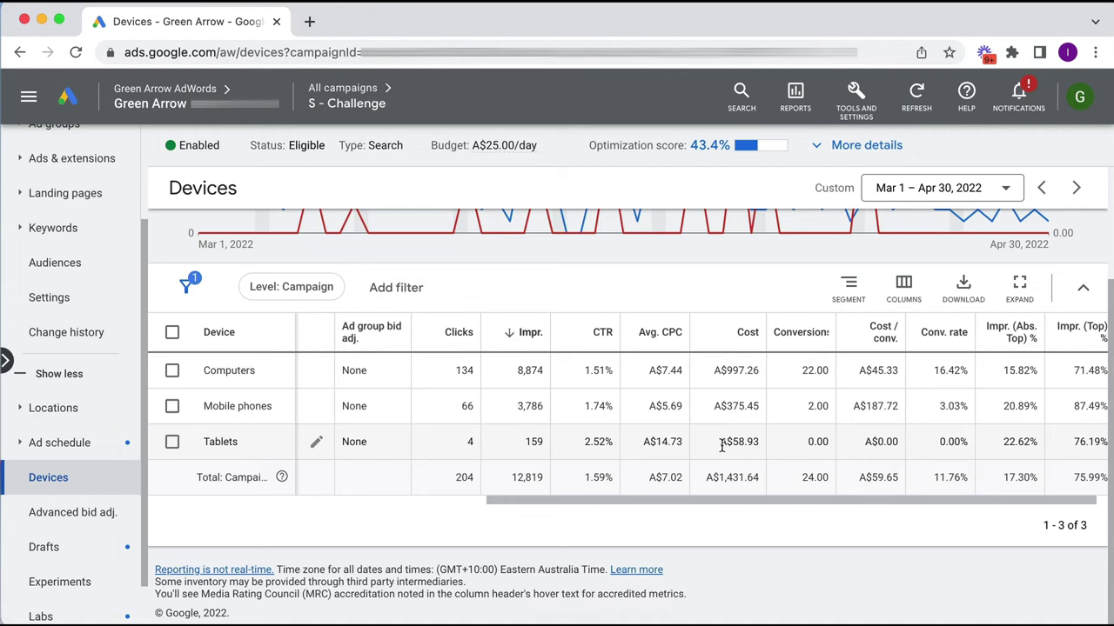
scroll(719, 445, left, 5)
Save a 100% decrease as the Tablets bid adjustment, giving -100%
click(570, 441)
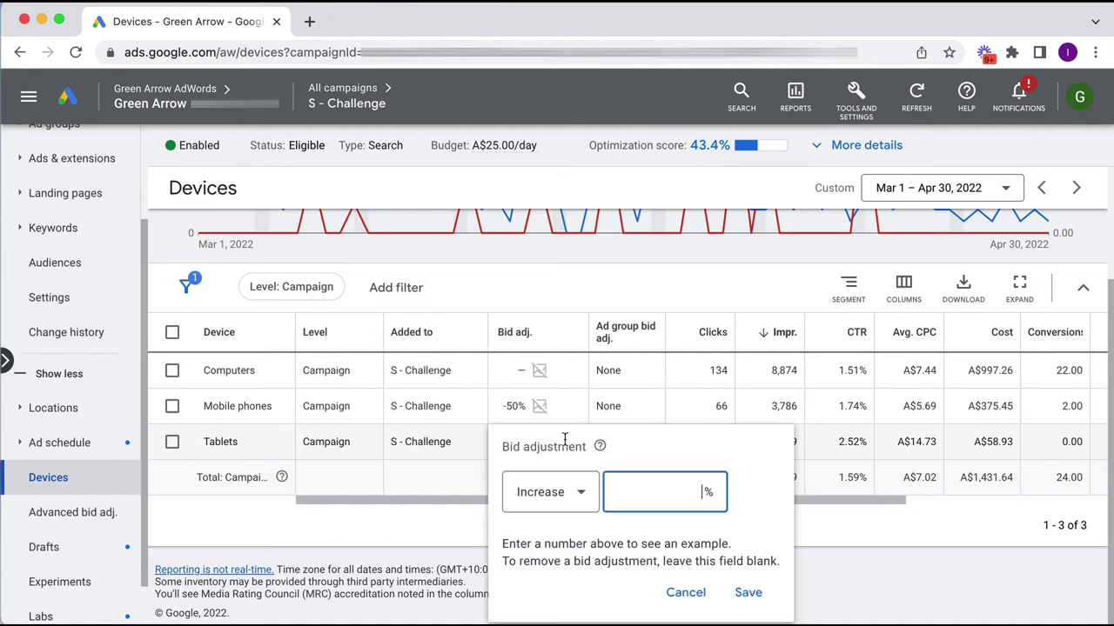
click(558, 502)
click(539, 554)
click(655, 493)
text(100)
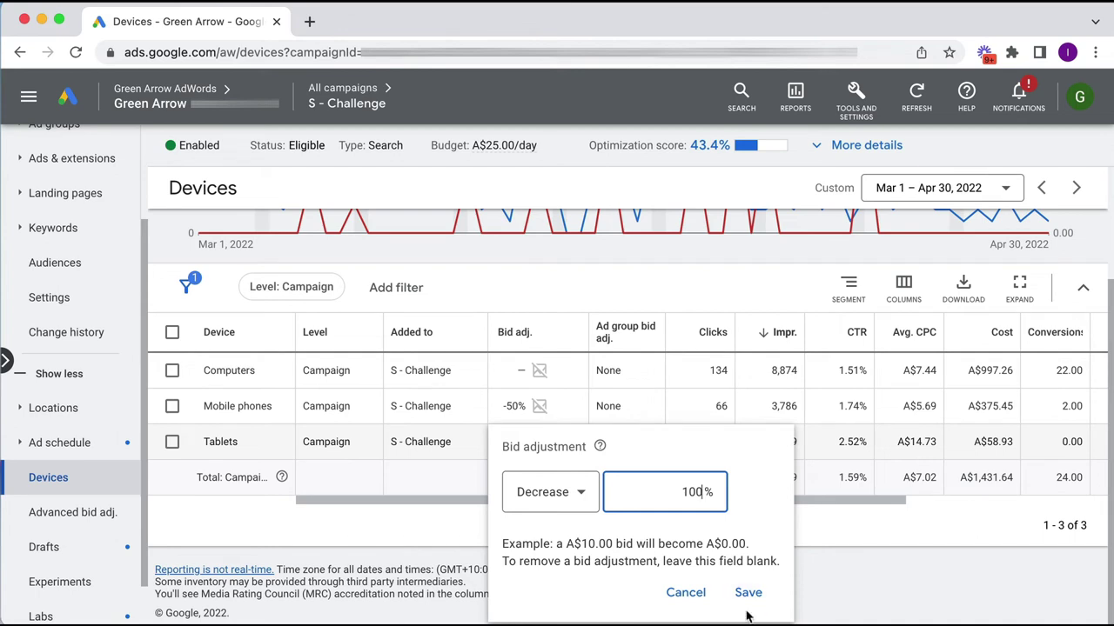
click(749, 592)
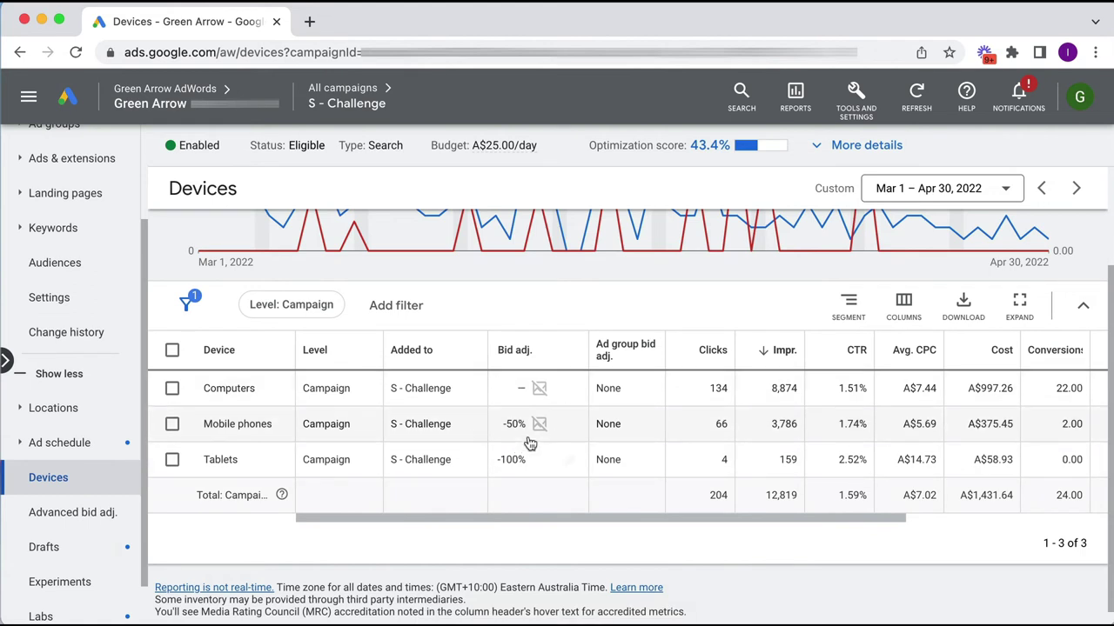
mouse_move(528, 424)
scroll(529, 445, up, 3)
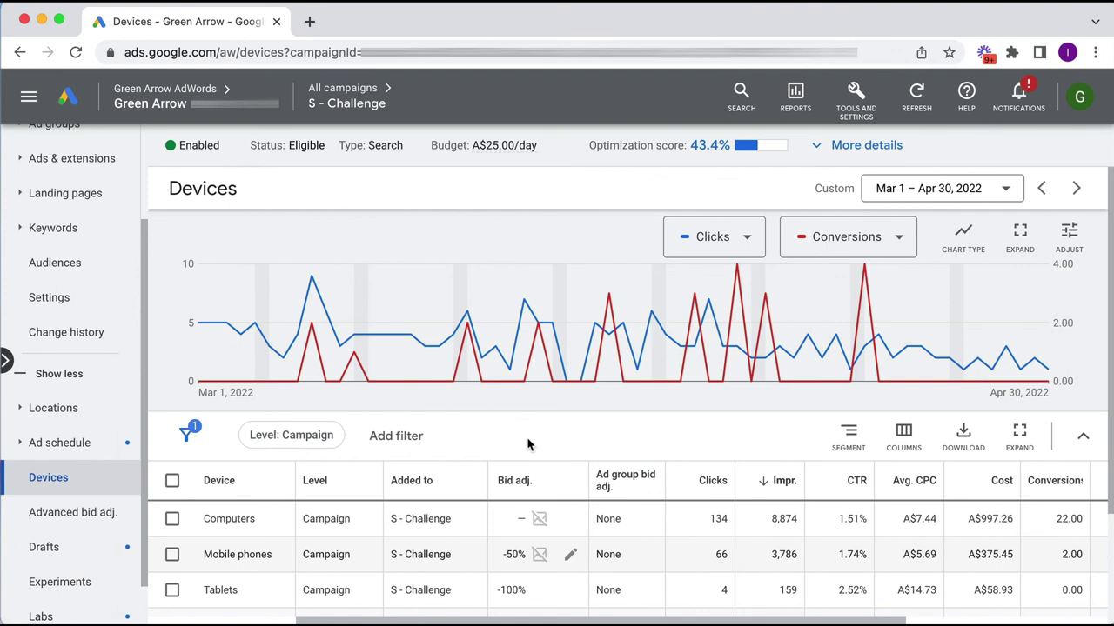
scroll(527, 445, down, 1)
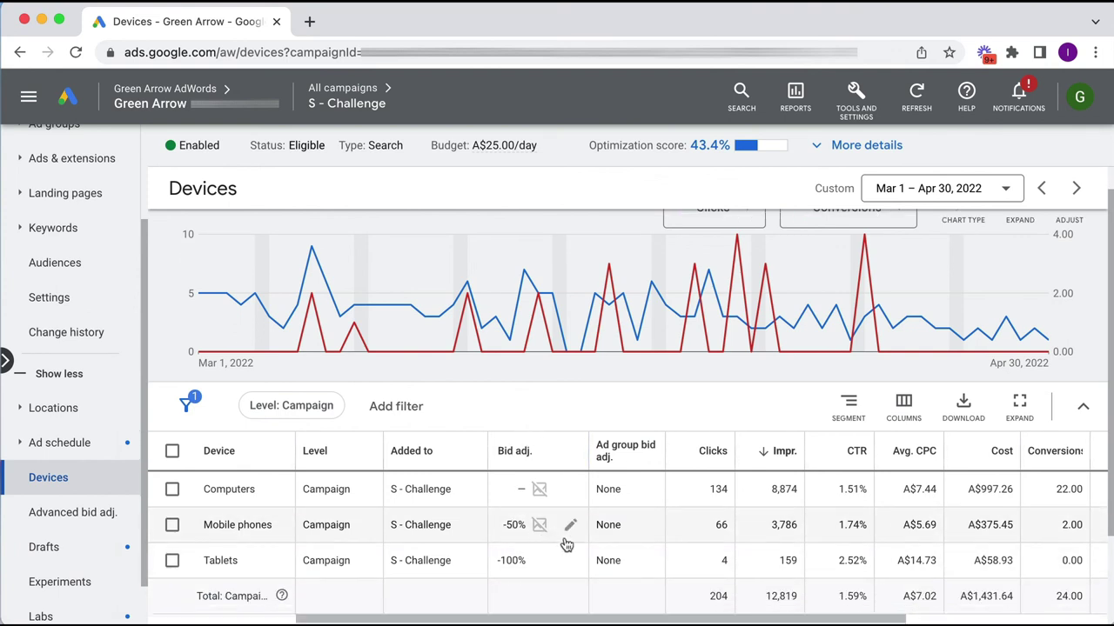